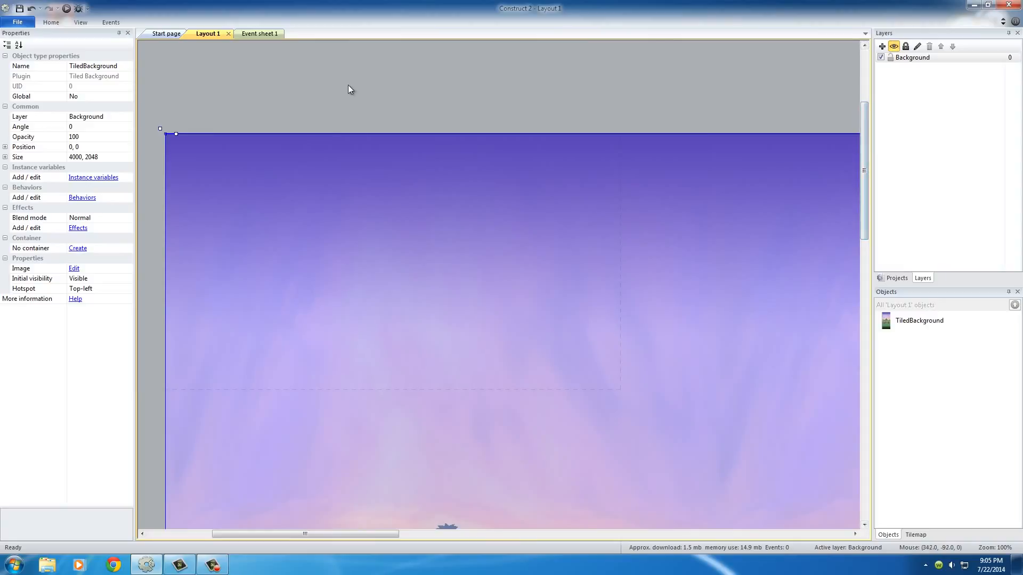
- Examine the whole layout and the tiled background, selecting and deselecting the background to check how it is picked
{"action": "left_click", "coordinate": [348, 87]}
{"action": "mouse_move", "coordinate": [864, 156]}
{"action": "left_mouse_down"}
{"action": "mouse_move", "coordinate": [866, 395]}
{"action": "mouse_move", "coordinate": [857, 167]}
{"action": "left_mouse_up"}
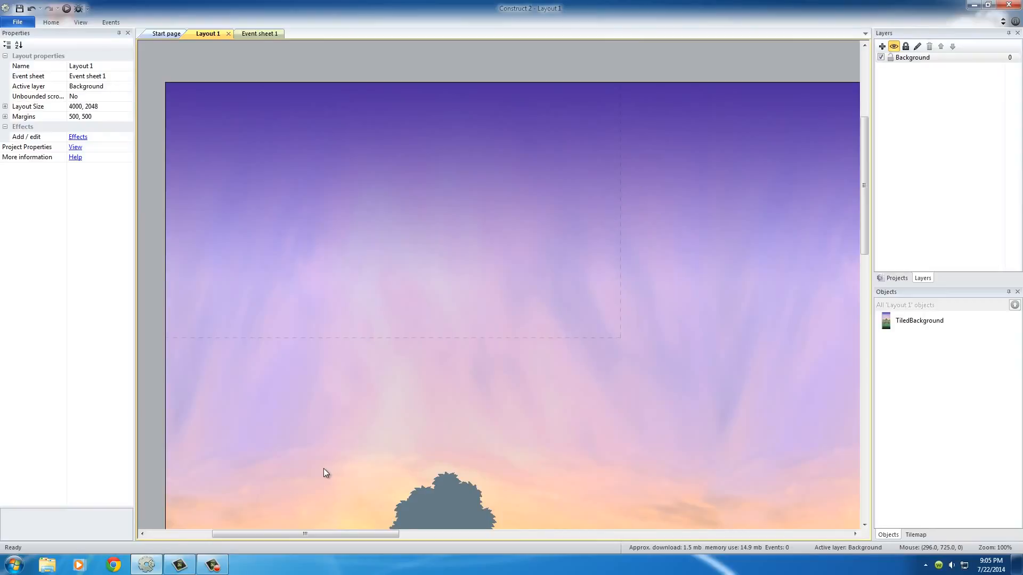
{"action": "scroll", "coordinate": [672, 422], "scroll_direction": "down", "scroll_amount": 5, "text": "ctrl"}
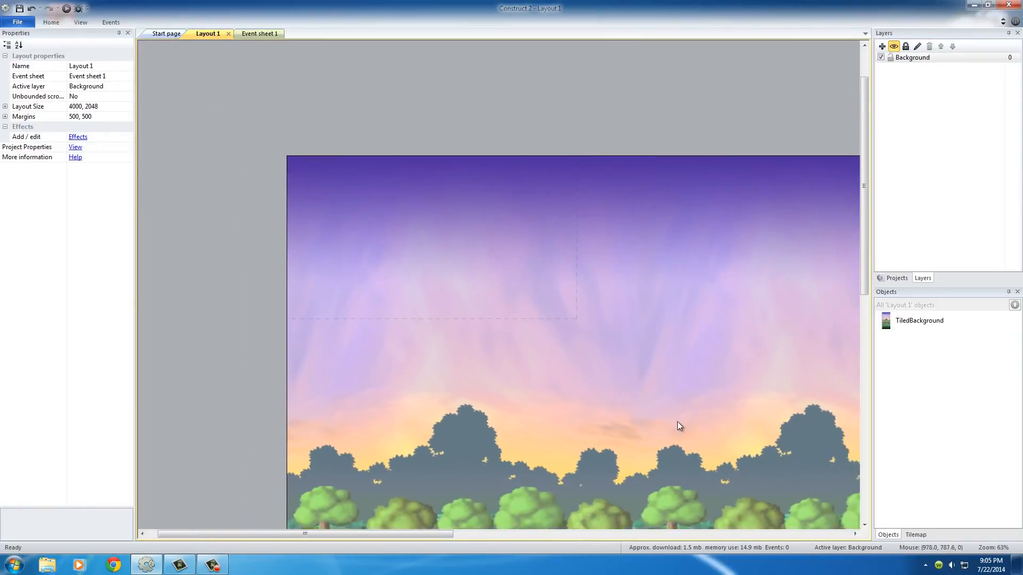
{"action": "scroll", "coordinate": [666, 420], "scroll_direction": "down", "scroll_amount": 4, "text": "ctrl"}
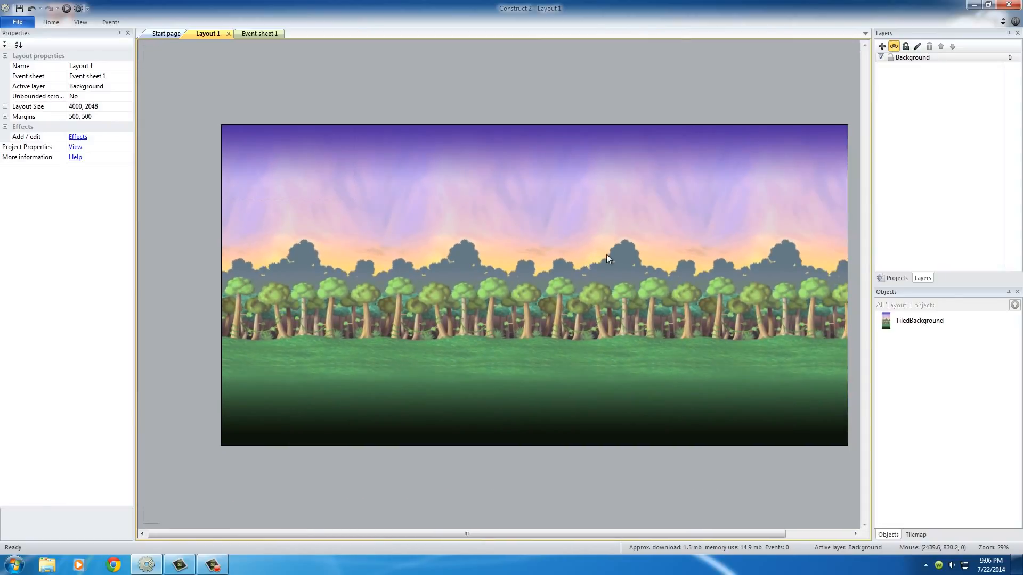
{"action": "middle_click_drag", "start_coordinate": [607, 254], "coordinate": [552, 272]}
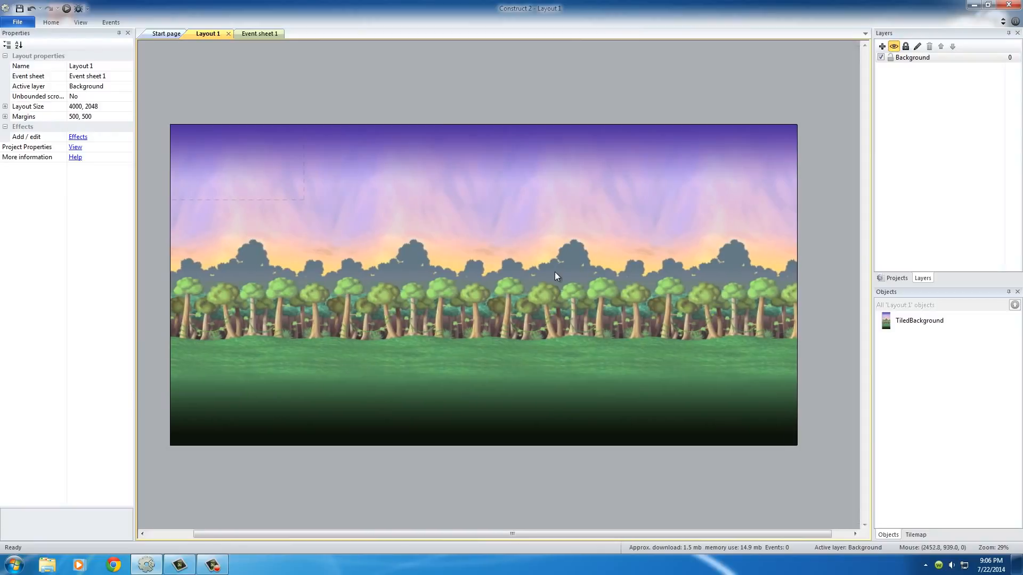
{"action": "left_click", "coordinate": [541, 232]}
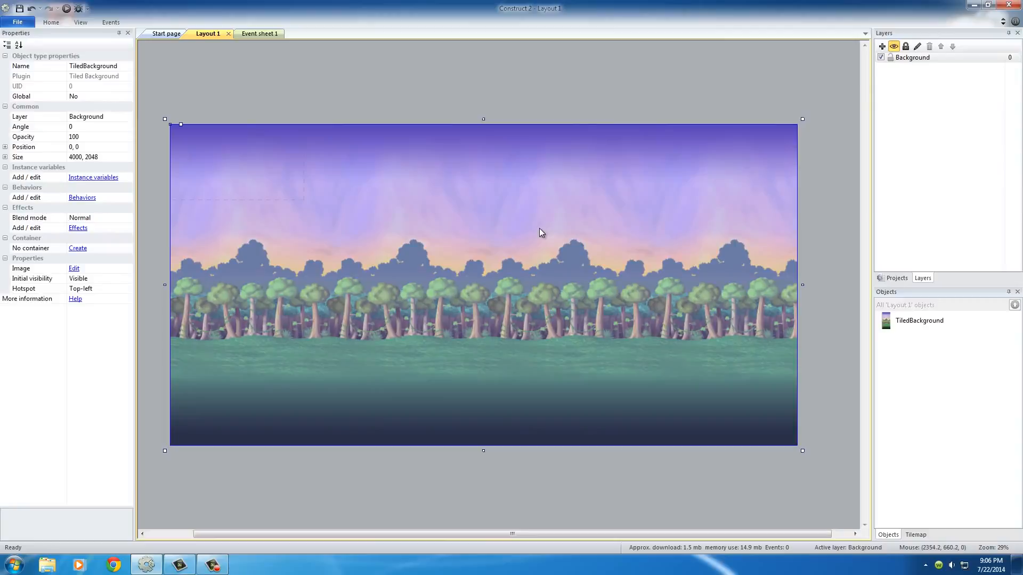
{"action": "left_click", "coordinate": [569, 94]}
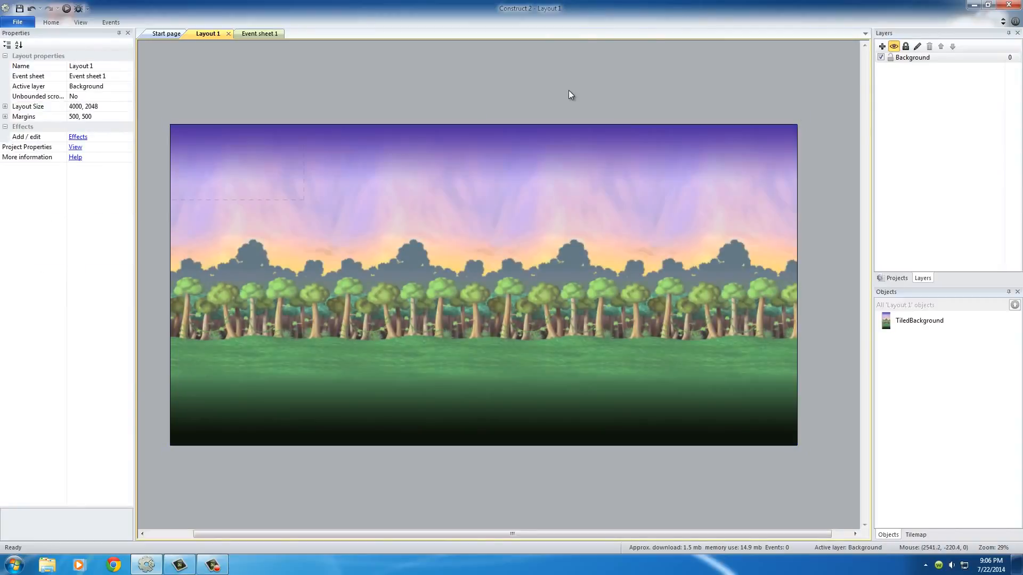
{"action": "left_click", "coordinate": [578, 251]}
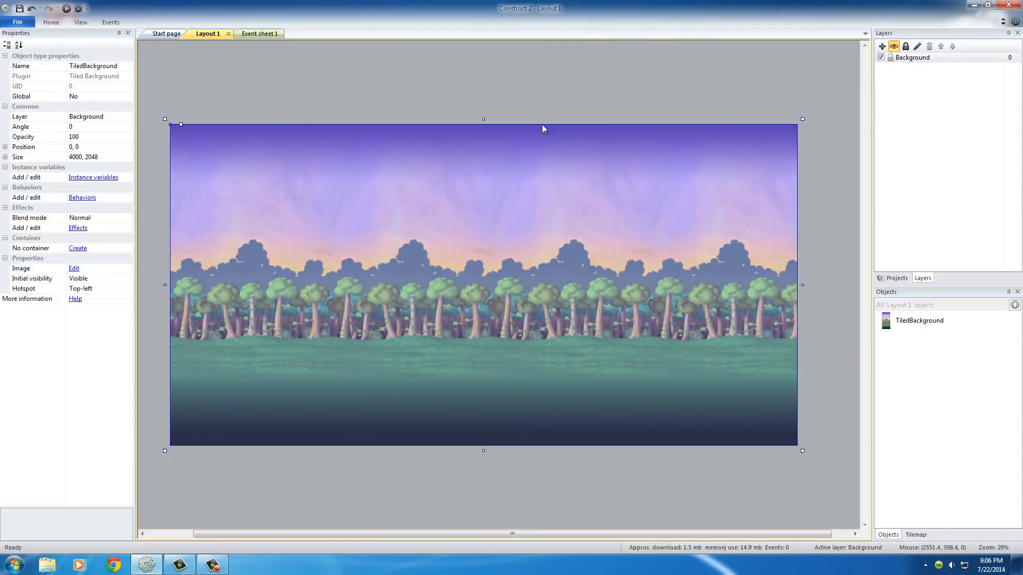
{"action": "left_click", "coordinate": [538, 88]}
{"action": "left_click", "coordinate": [539, 281]}
{"action": "left_click", "coordinate": [549, 86]}
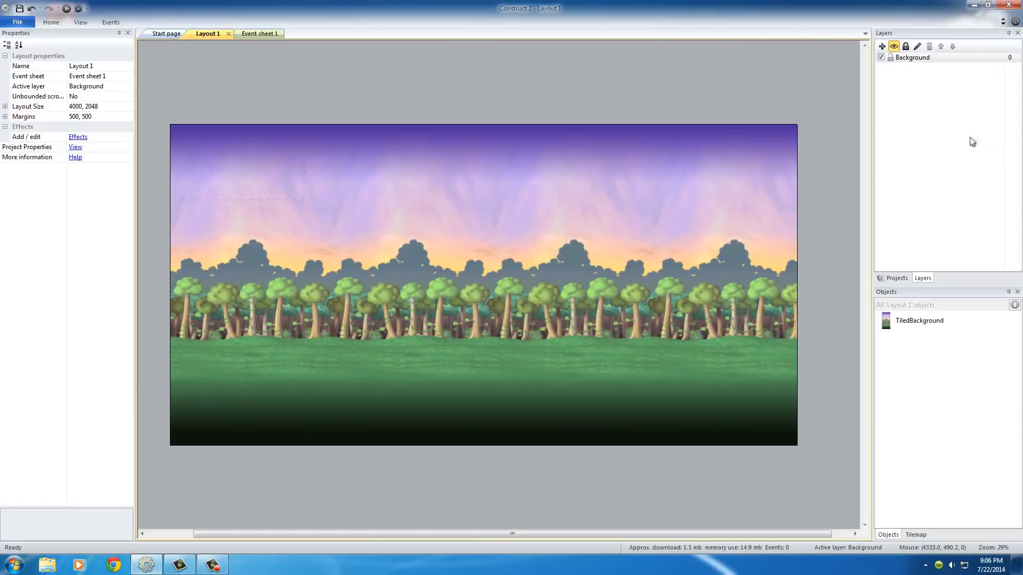
- Hide the Background layer in the editor and show it again, twice
{"action": "left_click", "coordinate": [902, 59]}
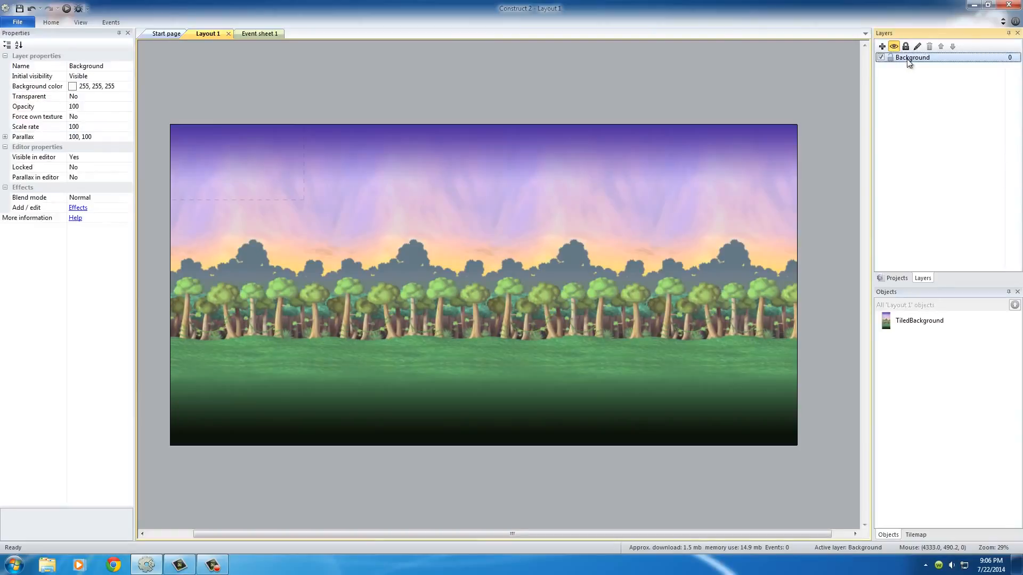
{"action": "left_click", "coordinate": [881, 57]}
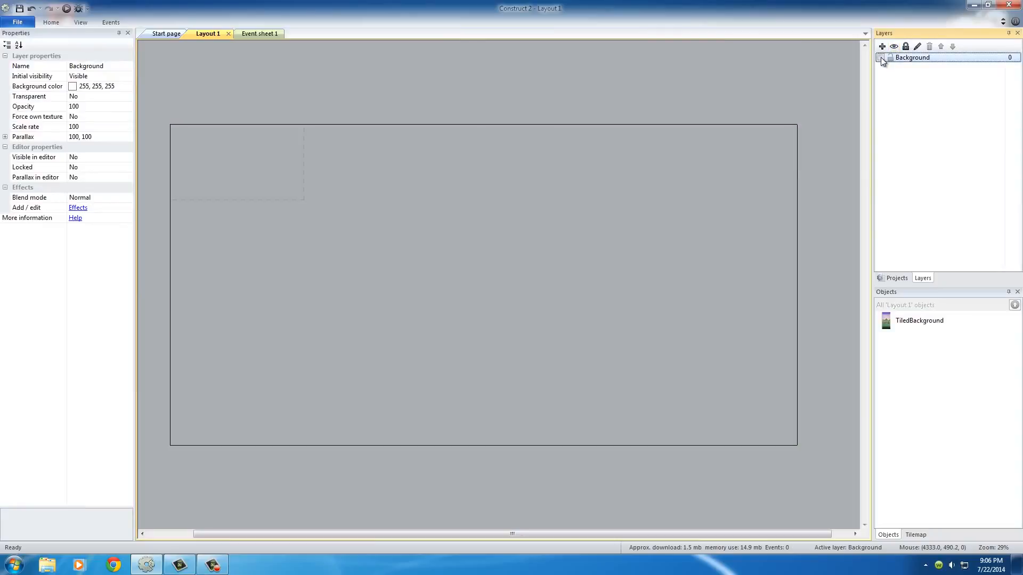
{"action": "left_click", "coordinate": [881, 57]}
{"action": "left_click", "coordinate": [881, 57]}
{"action": "left_click", "coordinate": [881, 57]}
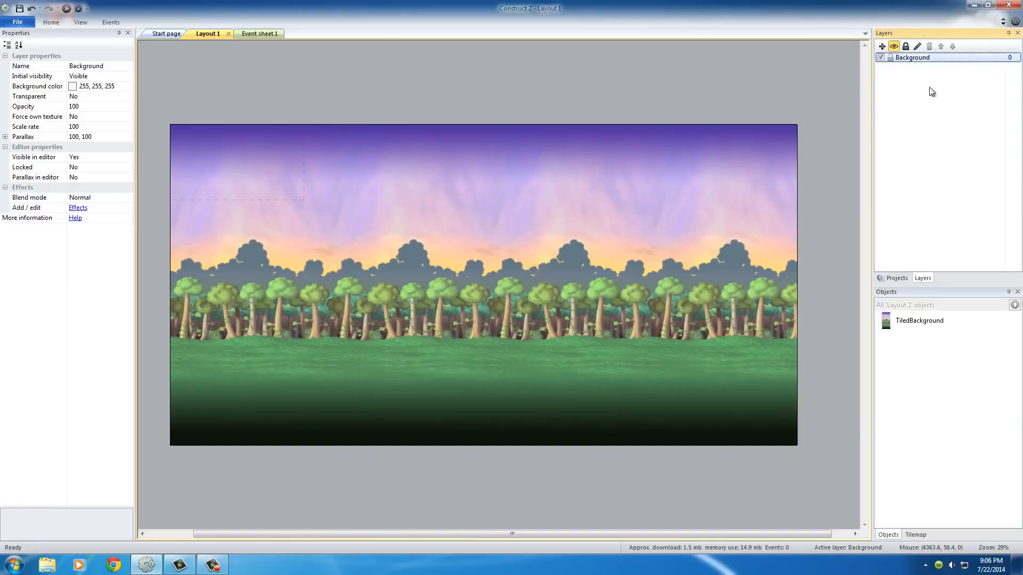
- Add a new layer above the Background layer and name it Main
{"action": "left_click", "coordinate": [882, 46]}
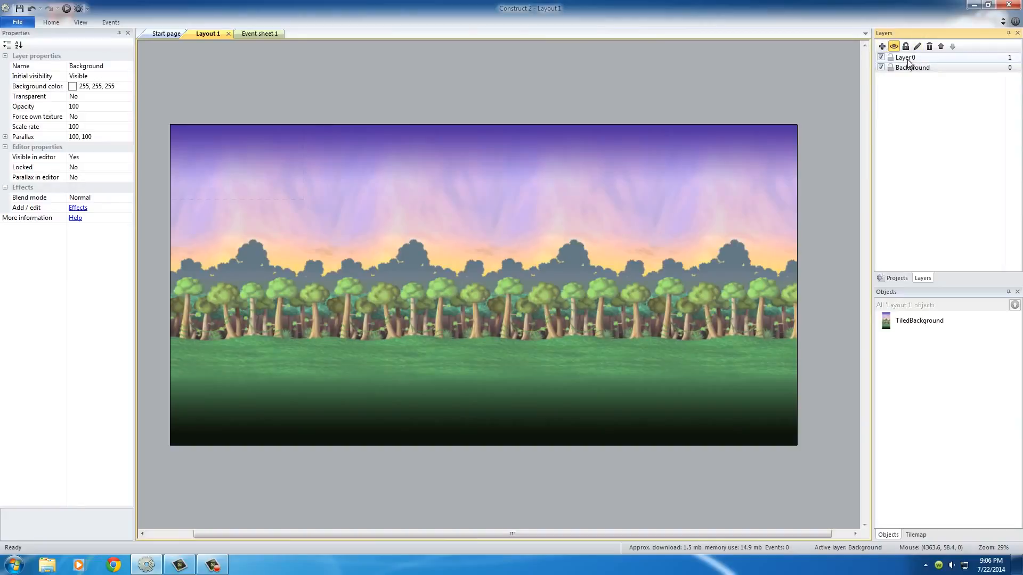
{"action": "left_click", "coordinate": [912, 67]}
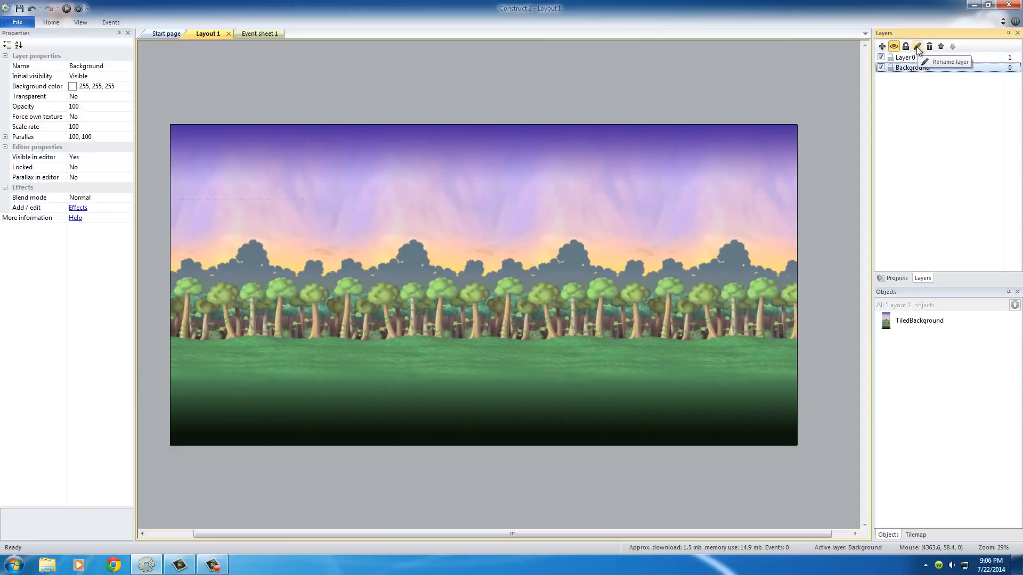
{"action": "left_click", "coordinate": [917, 48]}
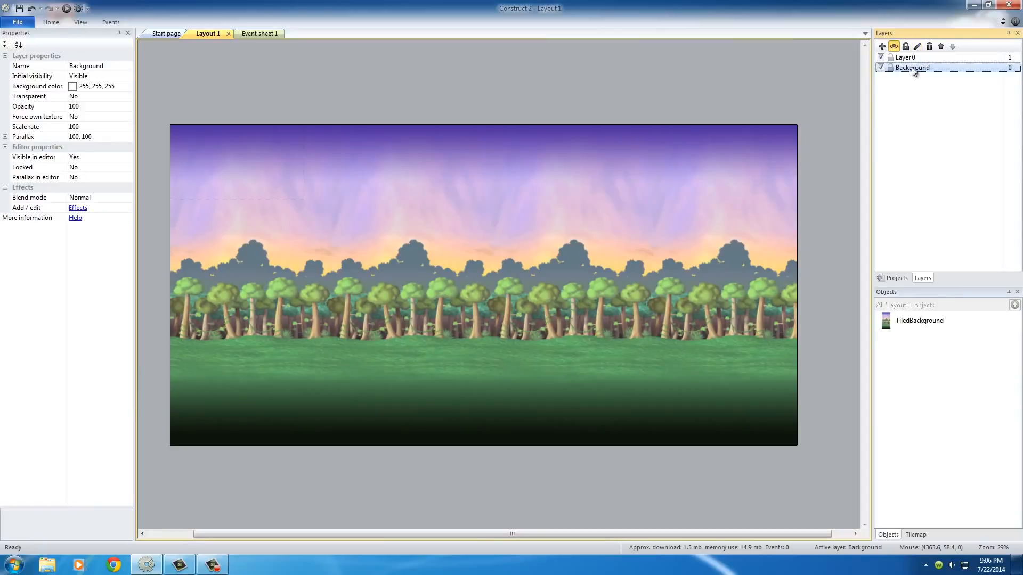
{"action": "left_click", "coordinate": [911, 59]}
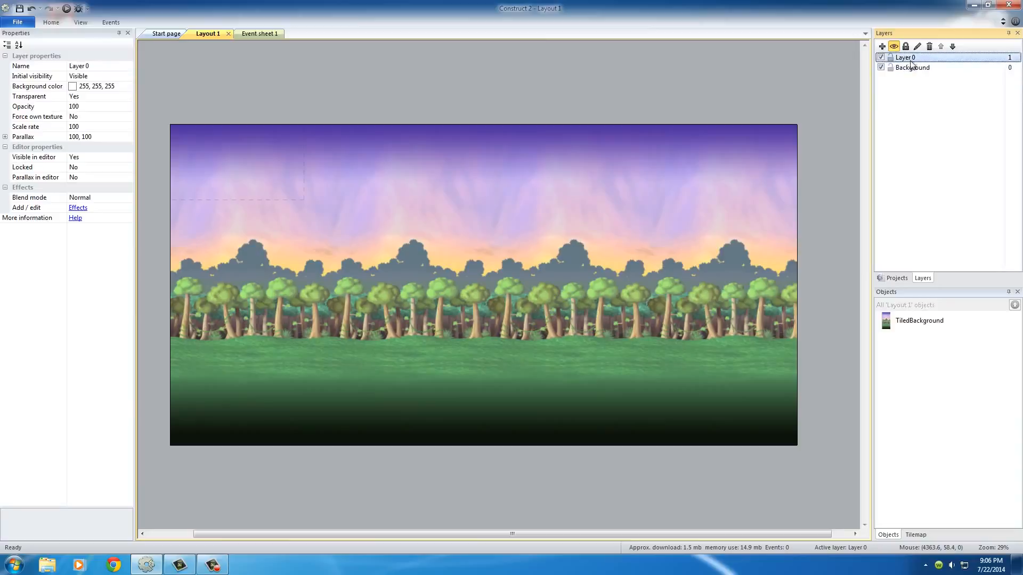
{"action": "left_click", "coordinate": [917, 48]}
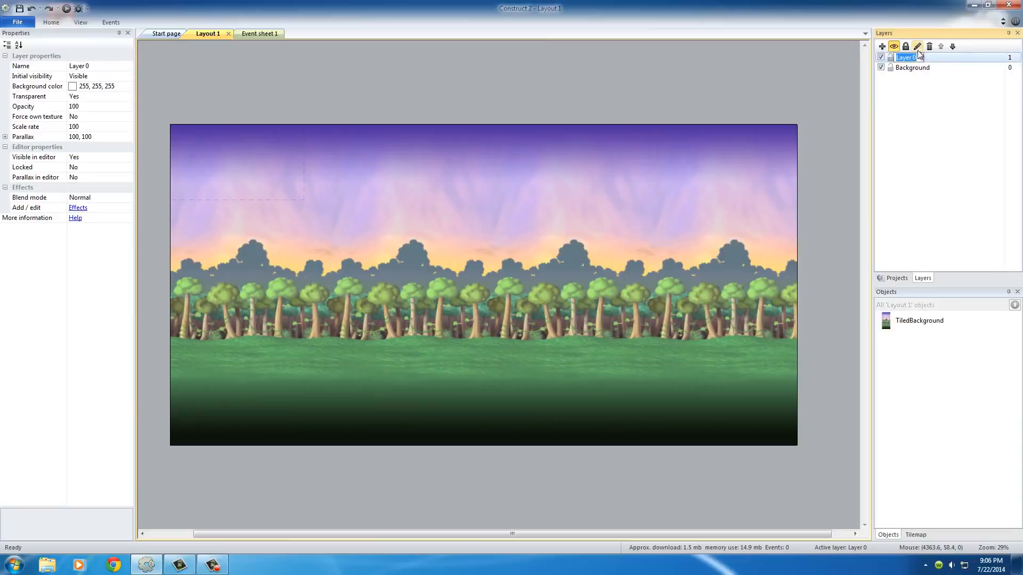
{"action": "type", "text": "Main"}
{"action": "key", "text": "Return"}
- Lock the Background layer and test selecting the background in the layout
{"action": "left_click", "coordinate": [913, 68]}
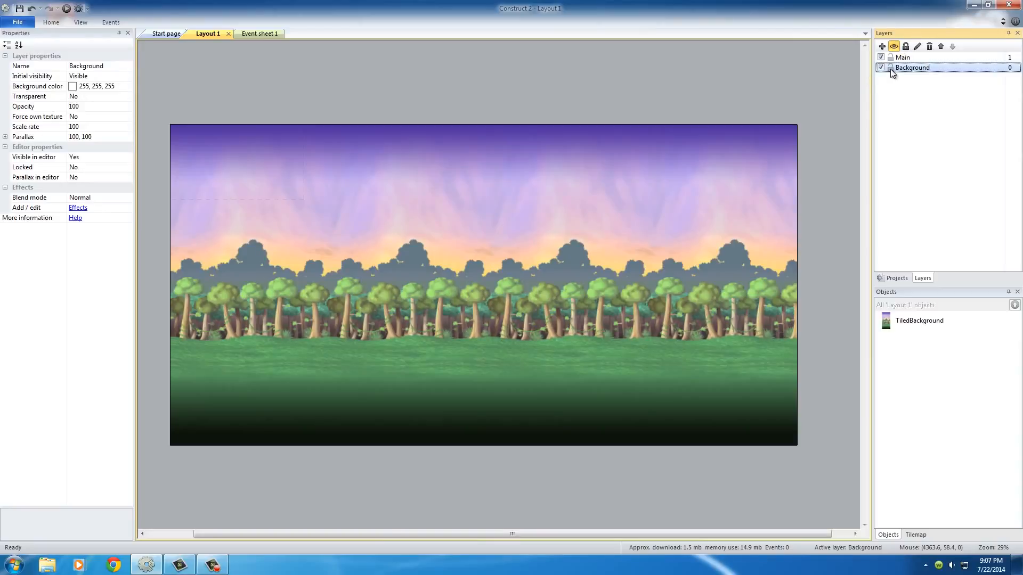
{"action": "left_click", "coordinate": [890, 68]}
{"action": "left_click", "coordinate": [466, 214]}
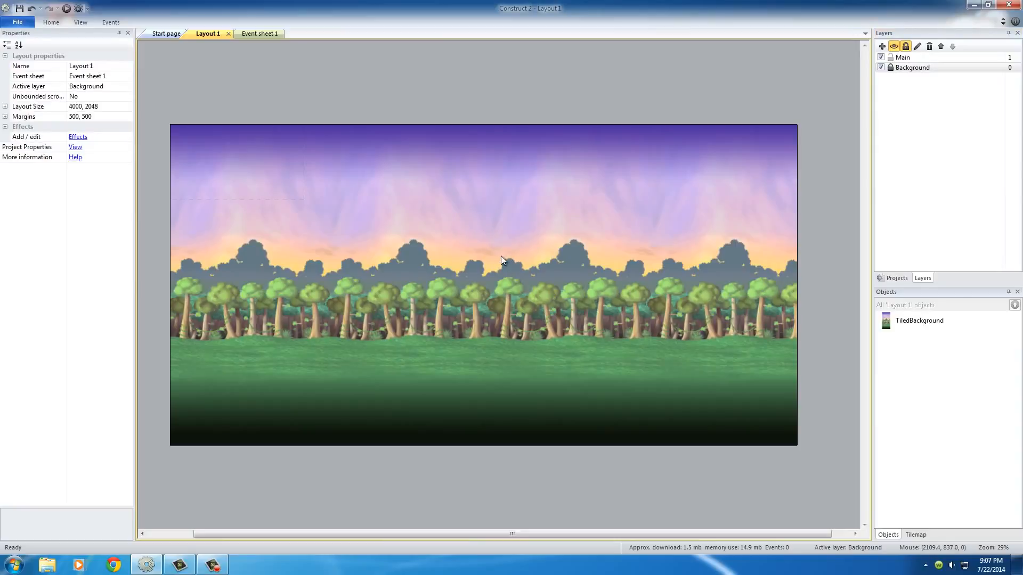
- Make Main the active layer and insert a Sprite object inside the dashed window area at the layout's top-left corner
{"action": "left_click", "coordinate": [919, 58]}
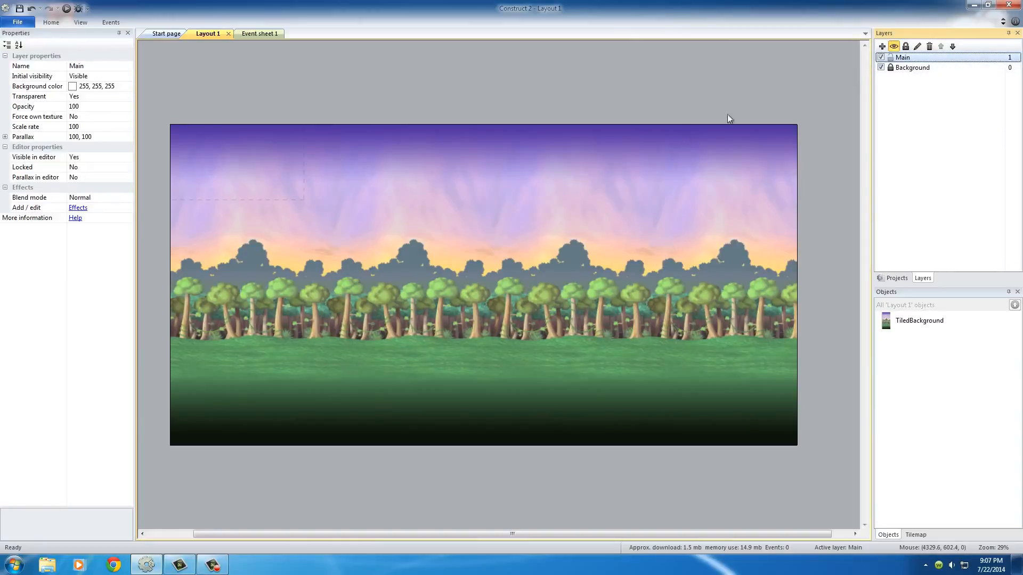
{"action": "left_click", "coordinate": [456, 241]}
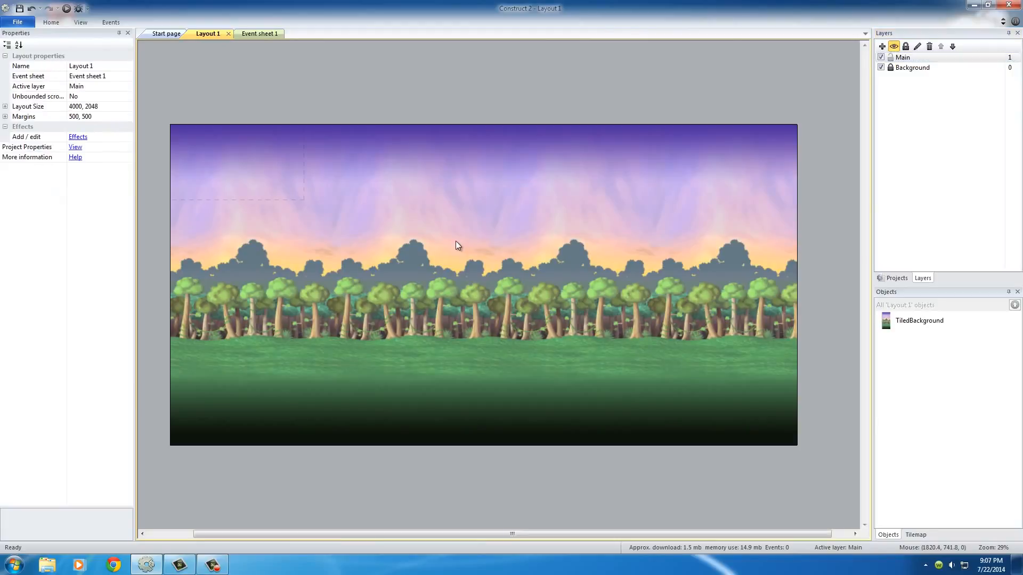
{"action": "key", "text": "ctrl+0"}
{"action": "mouse_move", "coordinate": [386, 197]}
{"action": "middle_mouse_down"}
{"action": "mouse_move", "coordinate": [726, 372]}
{"action": "mouse_move", "coordinate": [793, 392]}
{"action": "middle_mouse_up"}
{"action": "middle_click_drag", "start_coordinate": [383, 244], "coordinate": [698, 391]}
{"action": "middle_click_drag", "start_coordinate": [268, 290], "coordinate": [349, 275]}
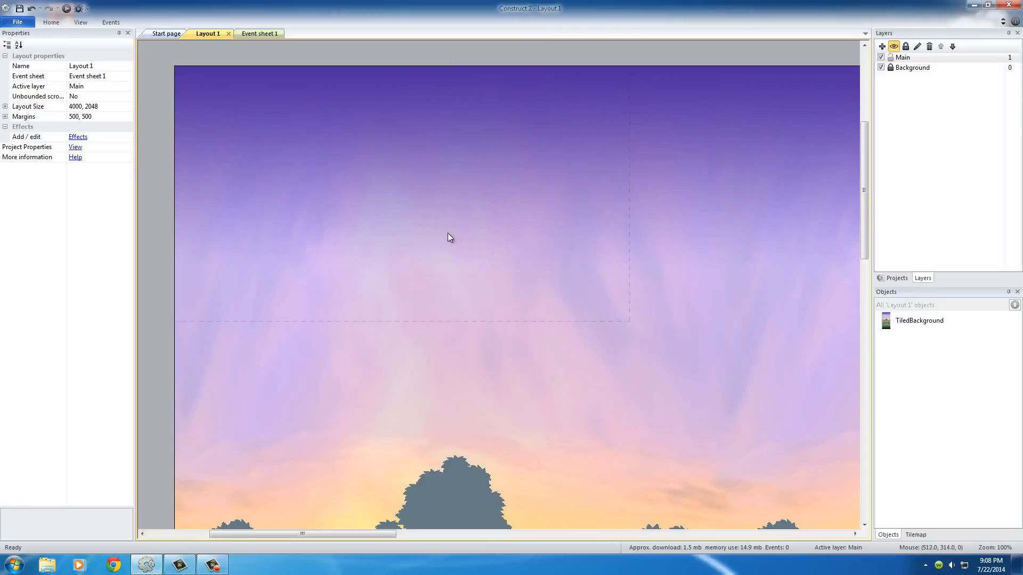
{"action": "double_click", "coordinate": [417, 229]}
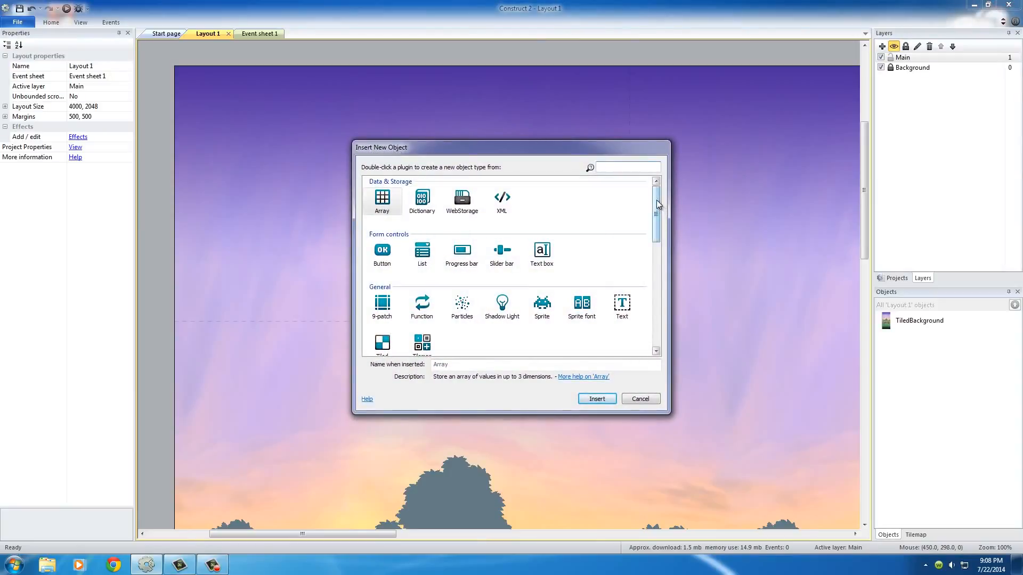
{"action": "left_click_drag", "start_coordinate": [657, 200], "coordinate": [658, 215]}
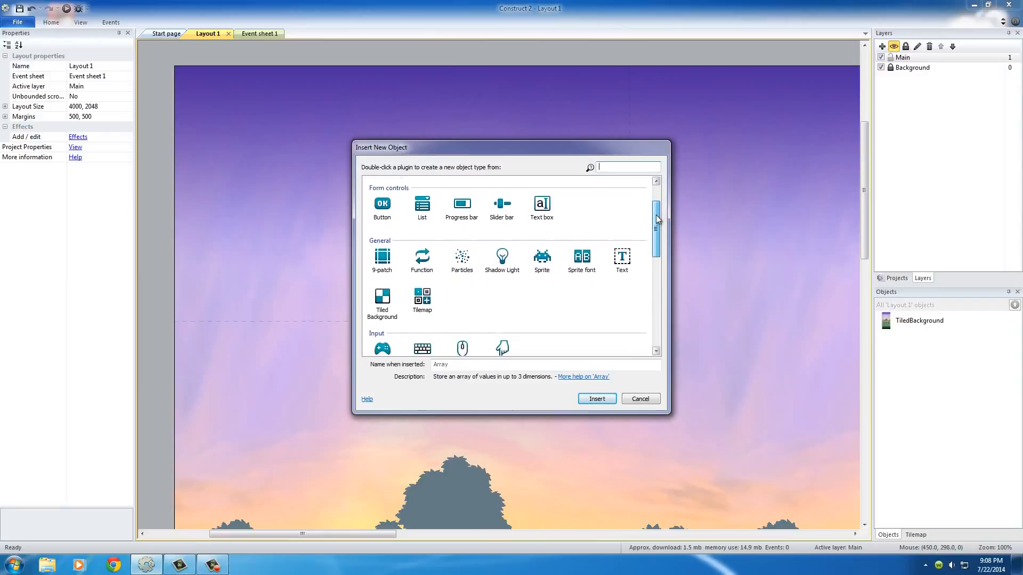
{"action": "left_click", "coordinate": [543, 259]}
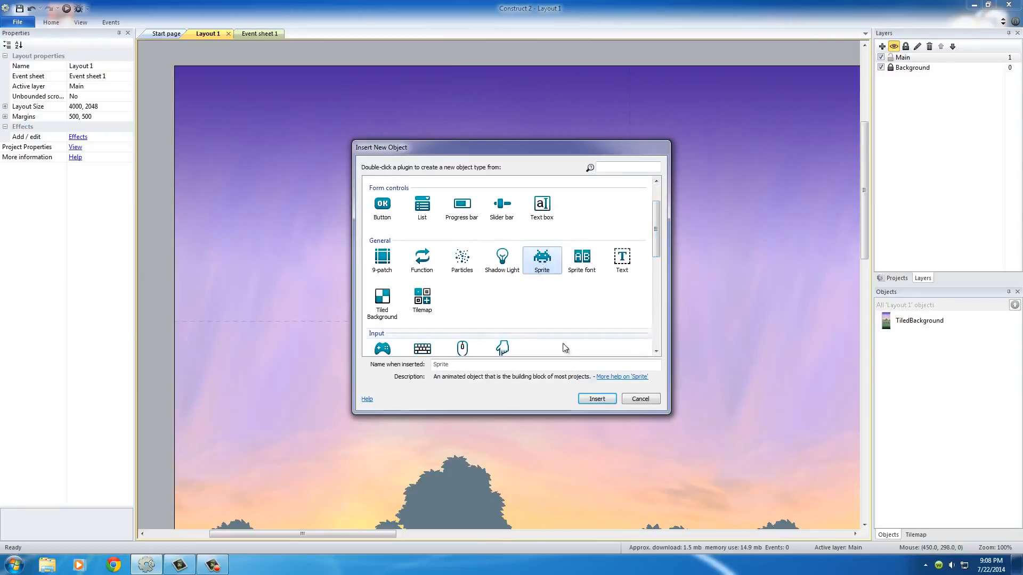
{"action": "double_click", "coordinate": [542, 258]}
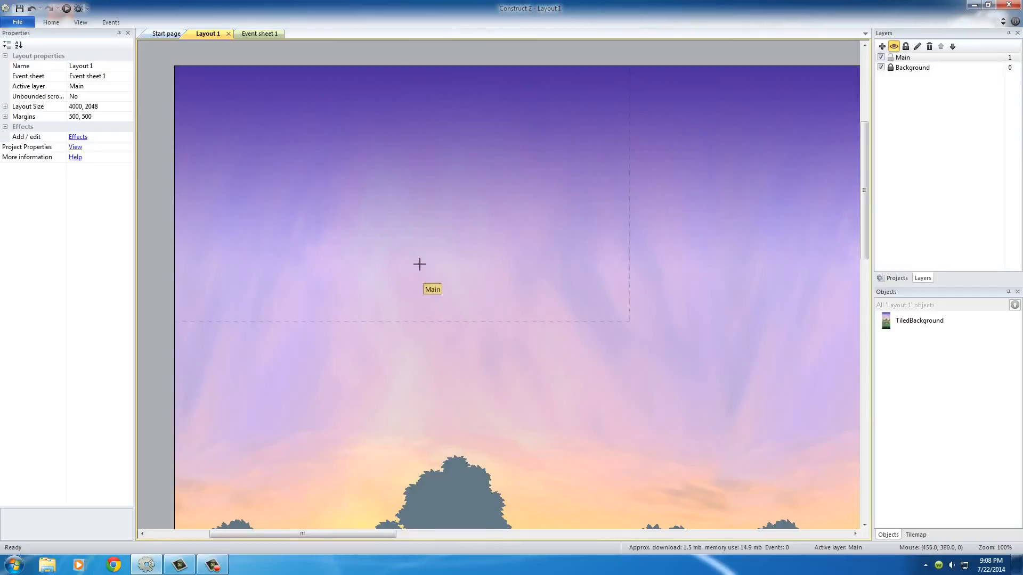
{"action": "left_click", "coordinate": [408, 236]}
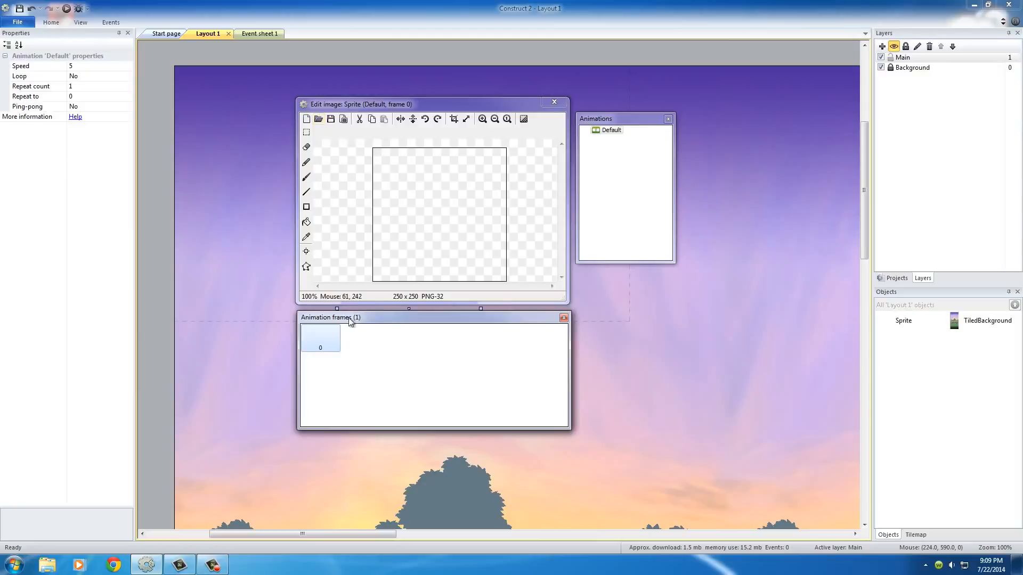
- Start importing a sprite strip into the sprite's animation frames, choosing the TILES image from the Jungle Platformer Tiles folder
{"action": "left_click_drag", "start_coordinate": [350, 318], "coordinate": [347, 323]}
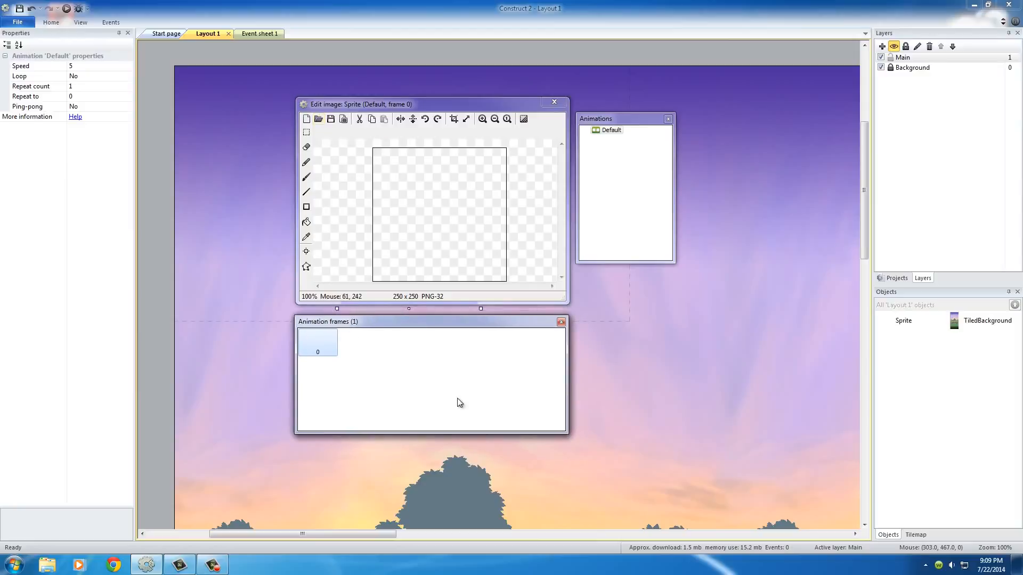
{"action": "right_click", "coordinate": [431, 376]}
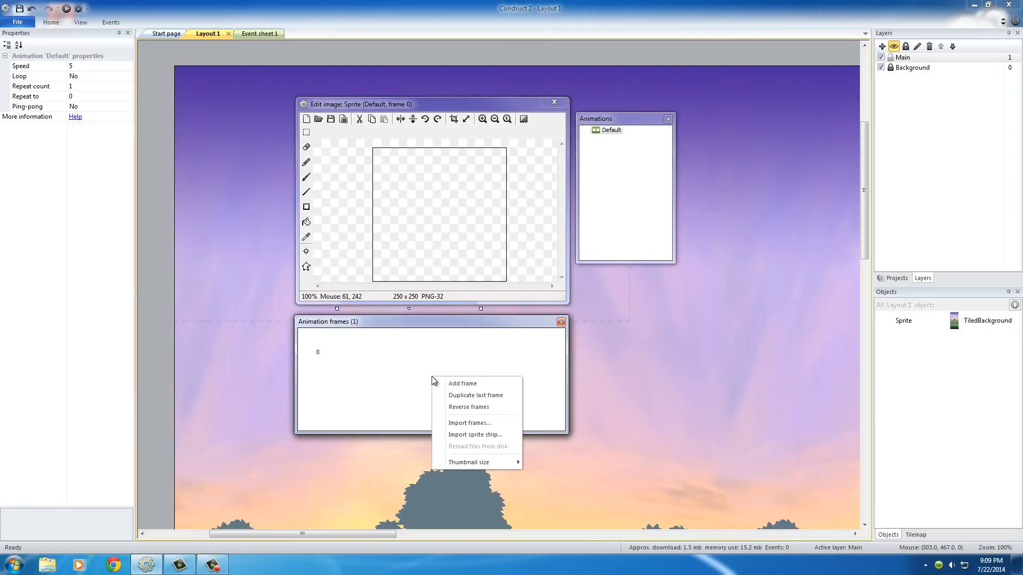
{"action": "left_click", "coordinate": [471, 434]}
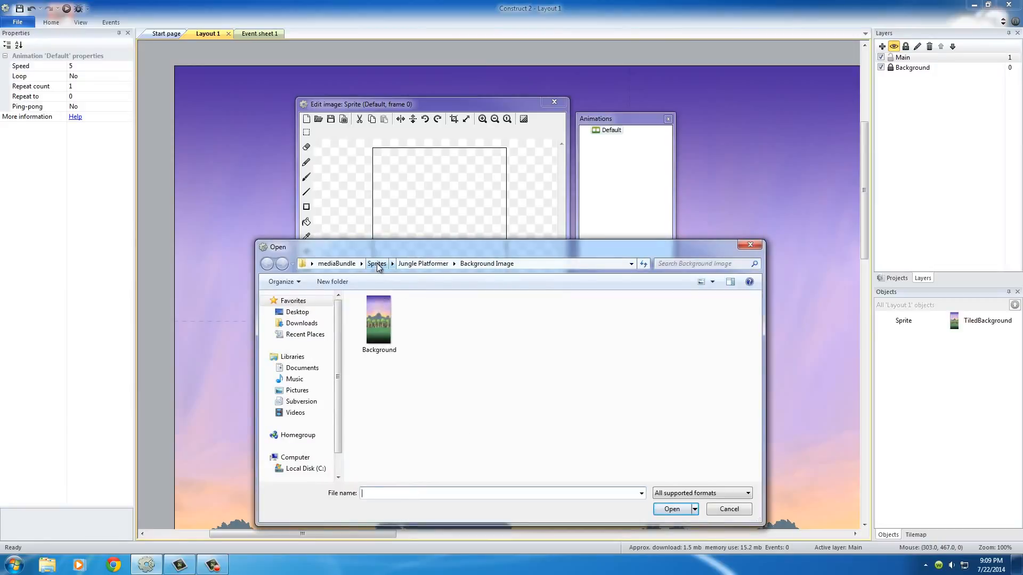
{"action": "left_click", "coordinate": [377, 265]}
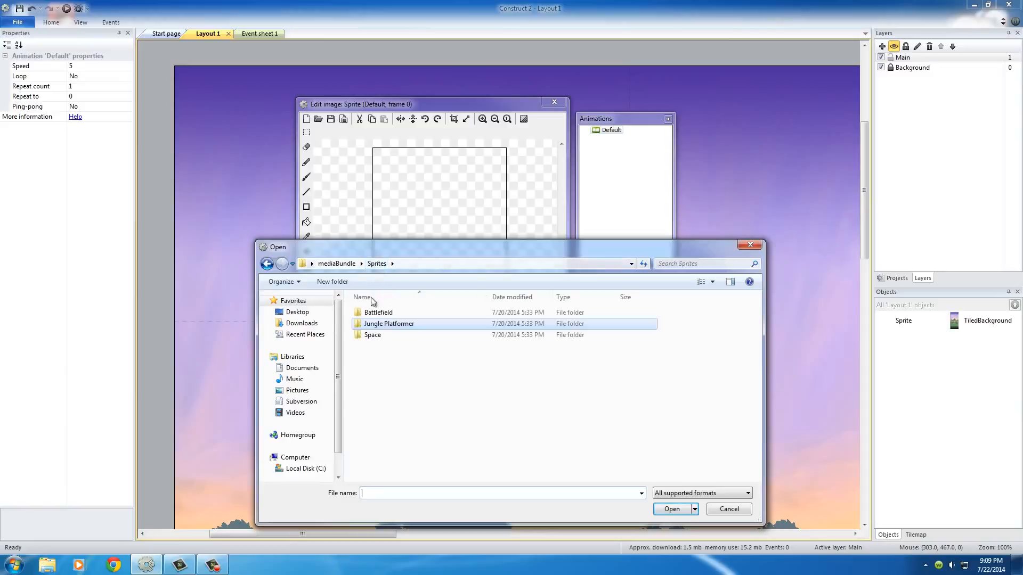
{"action": "double_click", "coordinate": [358, 324]}
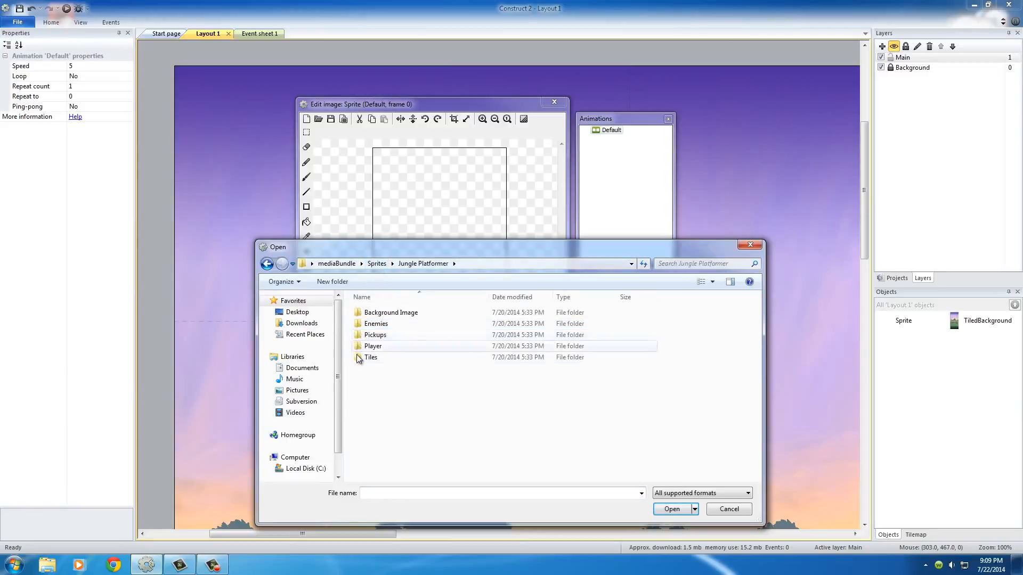
{"action": "double_click", "coordinate": [356, 357]}
{"action": "left_click", "coordinate": [379, 322]}
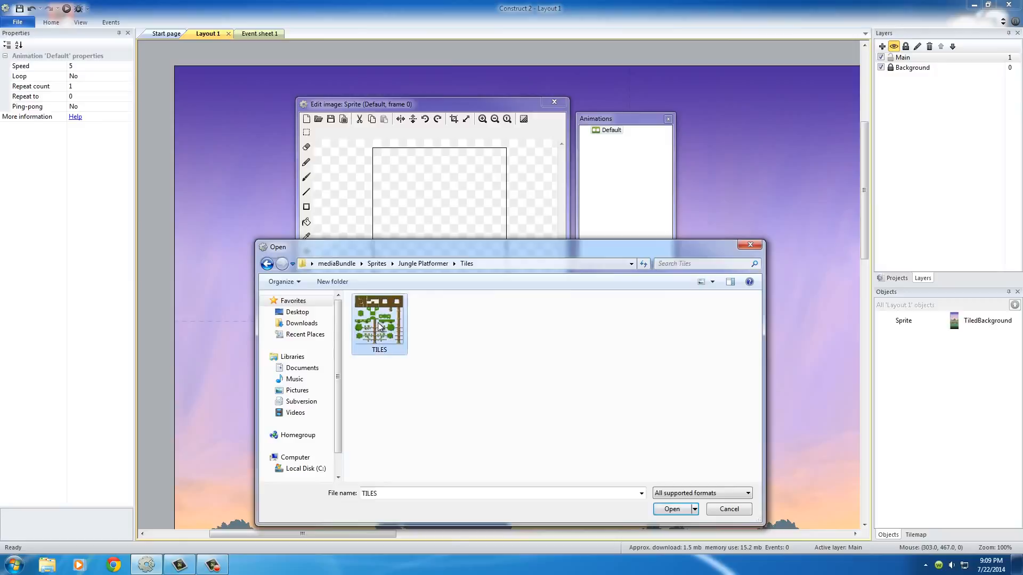
{"action": "left_click", "coordinate": [671, 509]}
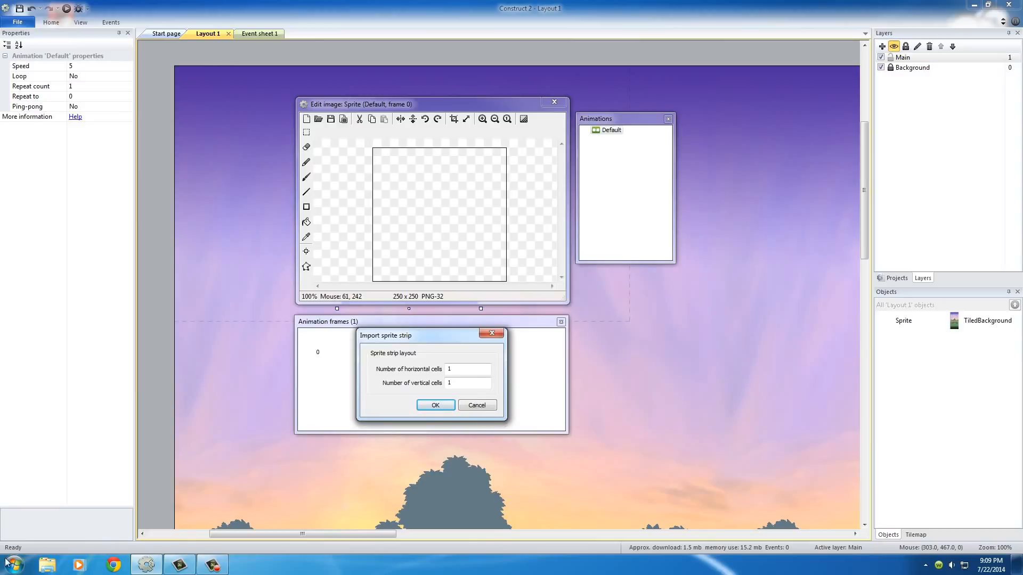
- In Windows Explorer, find TILES in the desktop's mediaBundle\Sprites\Jungle Platformer\Tiles folder and preview the image to examine its rows and columns of tiles
{"action": "left_click", "coordinate": [47, 564]}
{"action": "left_click", "coordinate": [153, 176]}
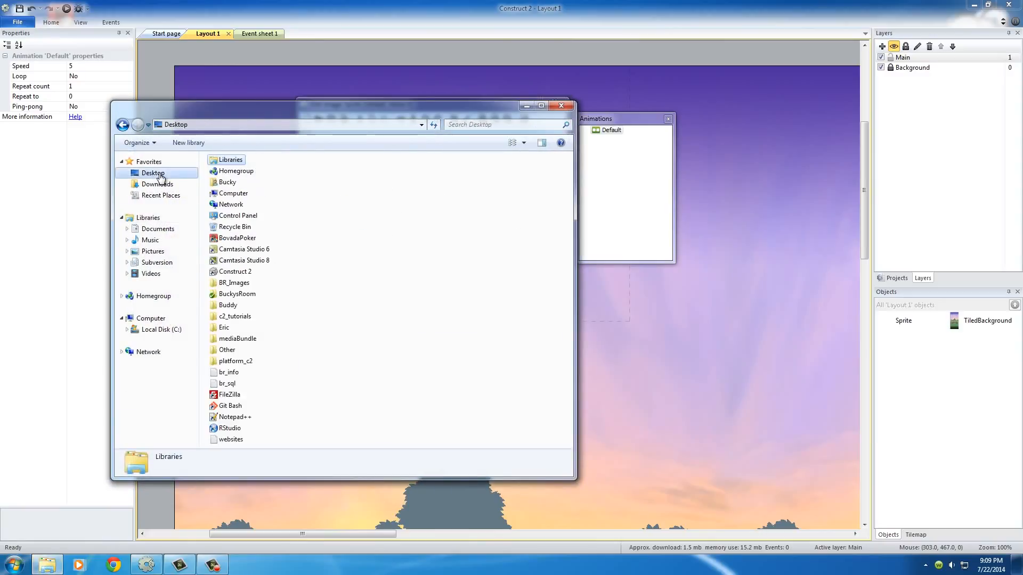
{"action": "double_click", "coordinate": [214, 339]}
{"action": "double_click", "coordinate": [209, 207]}
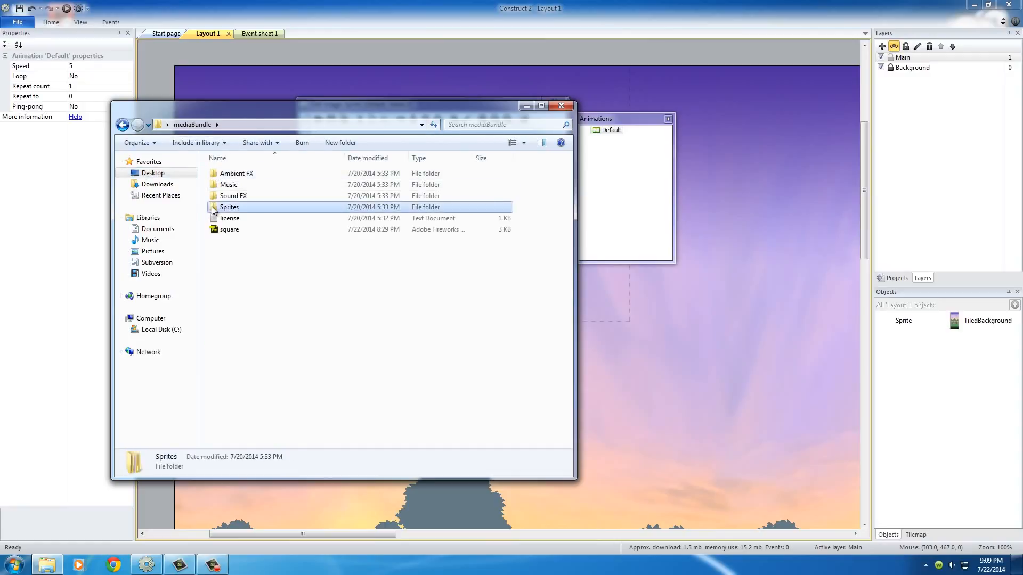
{"action": "double_click", "coordinate": [216, 187]}
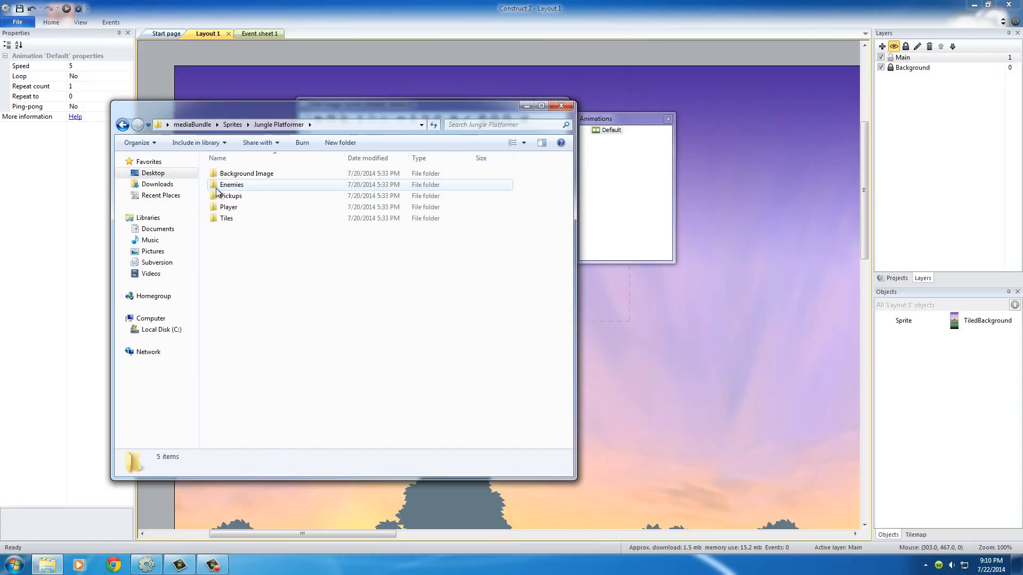
{"action": "double_click", "coordinate": [227, 218]}
{"action": "right_click", "coordinate": [219, 184]}
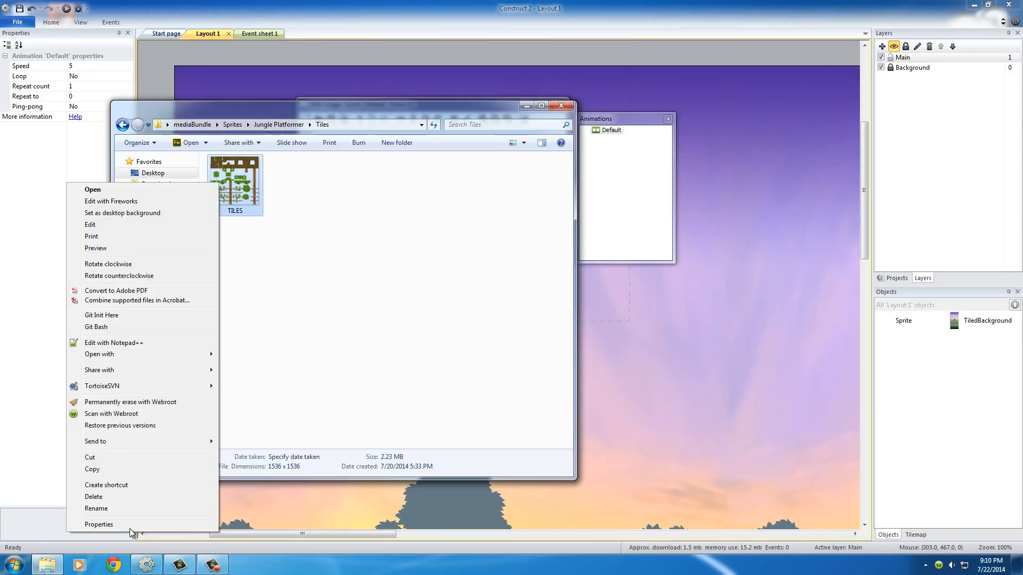
{"action": "left_click", "coordinate": [114, 248]}
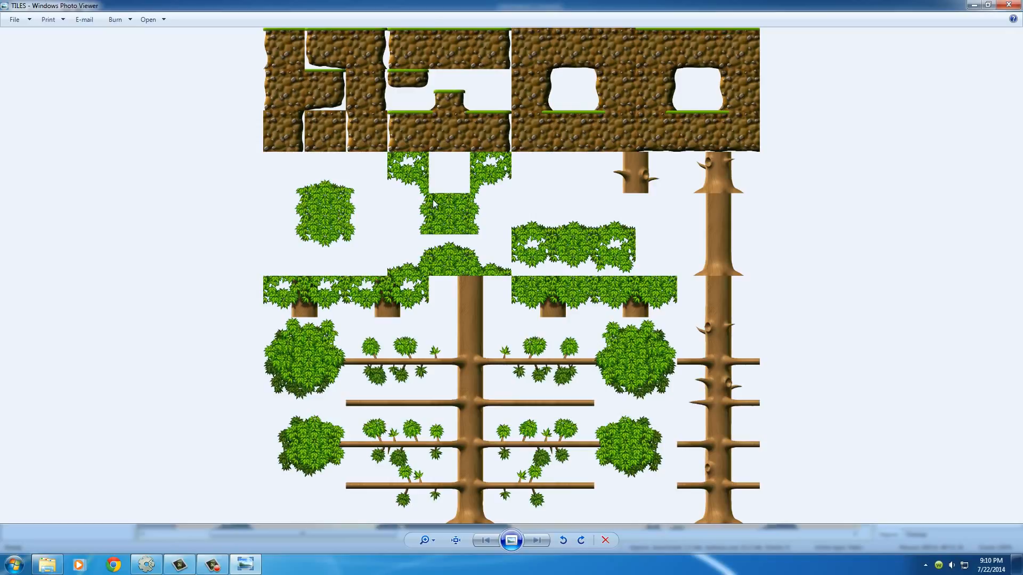
{"action": "left_click", "coordinate": [1009, 5]}
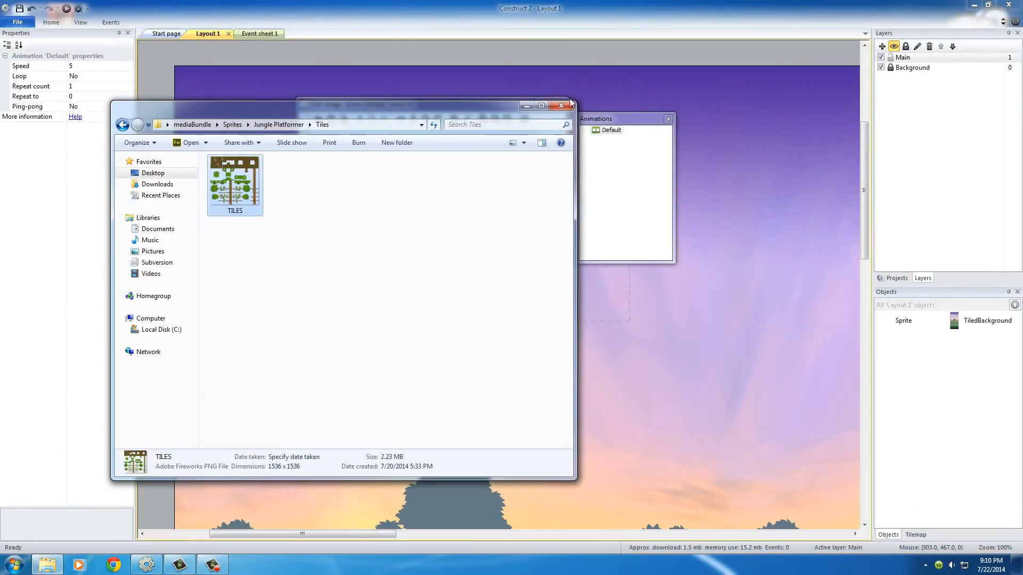
{"action": "left_click", "coordinate": [568, 104]}
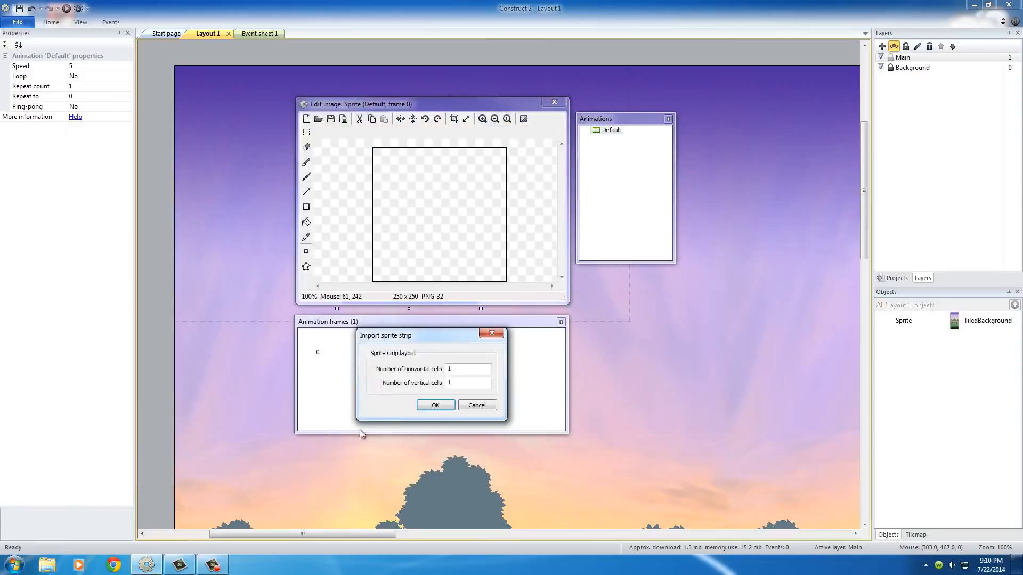
- Import the sprite strip with 12 horizontal cells and 12 vertical cells
{"action": "double_click", "coordinate": [457, 369]}
{"action": "type", "text": "12"}
{"action": "key", "text": "Tab"}
{"action": "type", "text": "12"}
{"action": "left_click", "coordinate": [434, 405]}
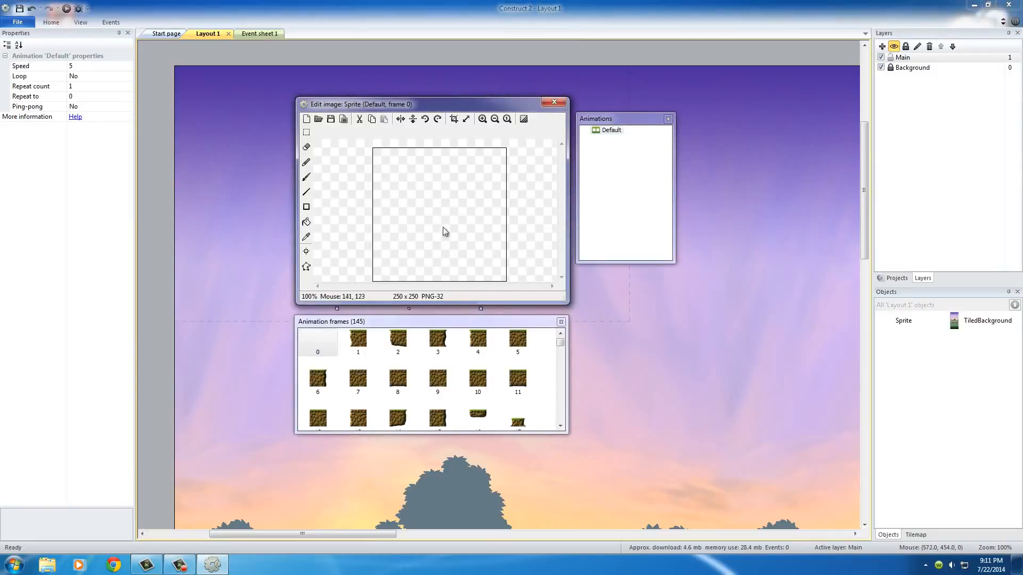
- Delete the blank frame 0 from the sprite's Default animation
{"action": "left_click", "coordinate": [561, 345]}
{"action": "mouse_move", "coordinate": [561, 347]}
{"action": "left_mouse_down"}
{"action": "mouse_move", "coordinate": [566, 424]}
{"action": "mouse_move", "coordinate": [560, 341]}
{"action": "left_mouse_up"}
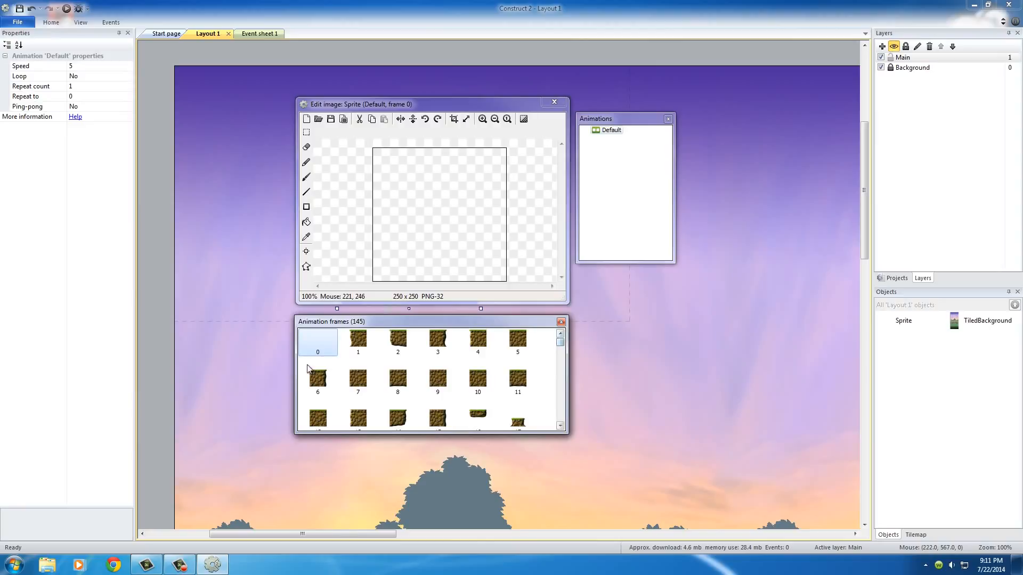
{"action": "left_click", "coordinate": [344, 350]}
{"action": "left_click", "coordinate": [319, 338]}
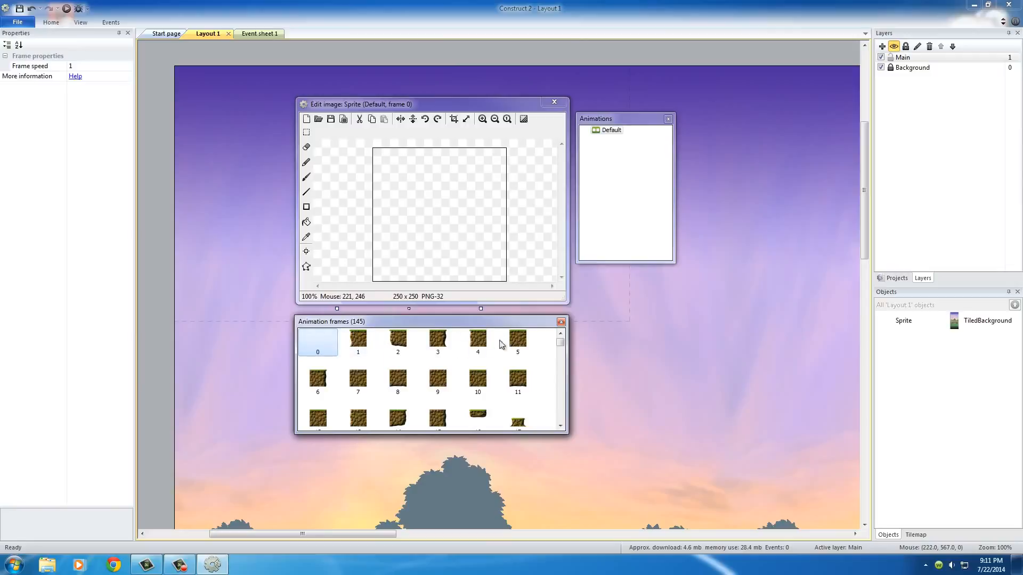
{"action": "right_click", "coordinate": [317, 341]}
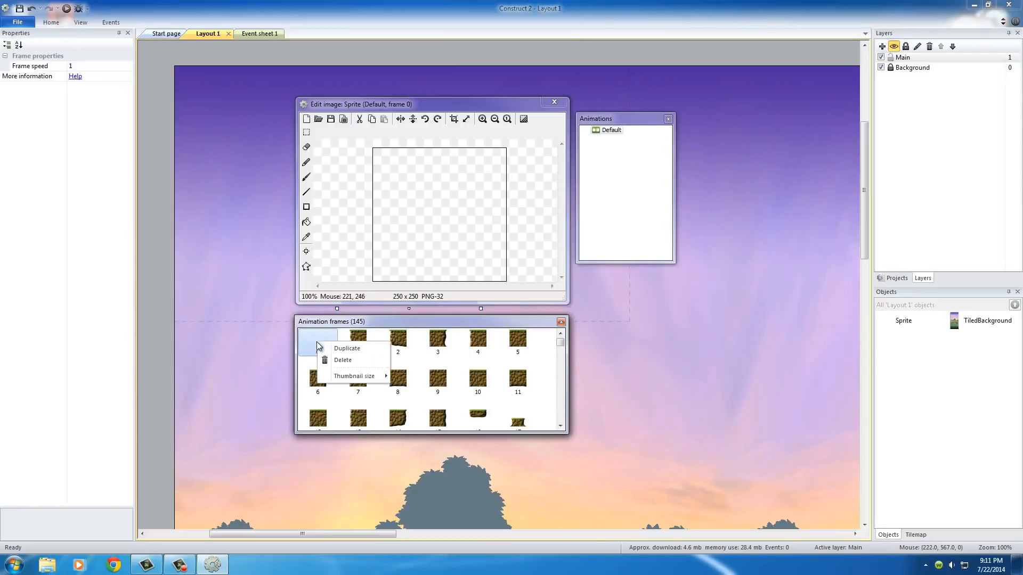
{"action": "left_click", "coordinate": [341, 360]}
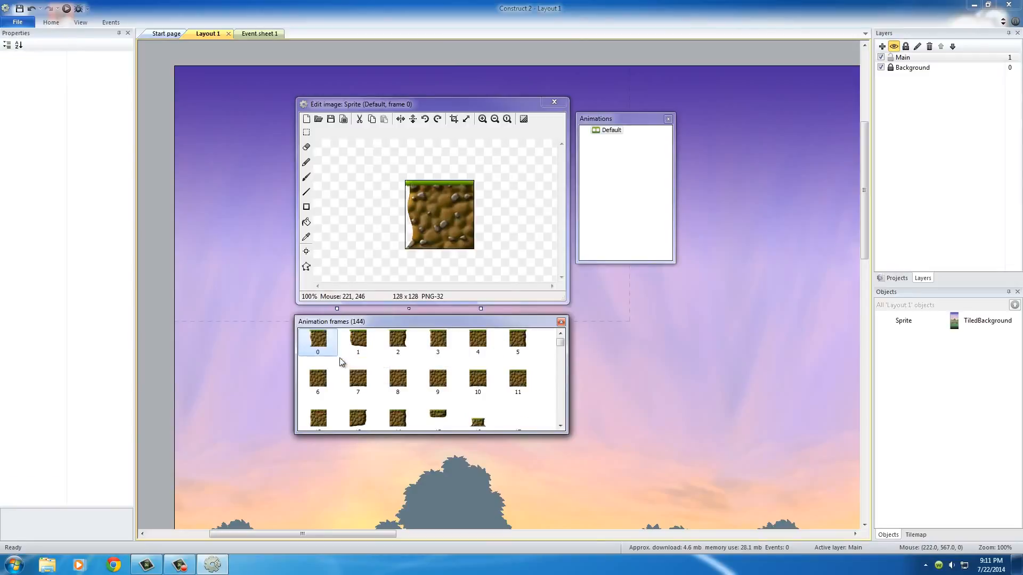
- Examine several imported tile frames, including ground frames 1 to 3 and bush frame 37, then return to frame 0
{"action": "left_click", "coordinate": [364, 346]}
{"action": "left_click", "coordinate": [400, 345]}
{"action": "left_click", "coordinate": [434, 347]}
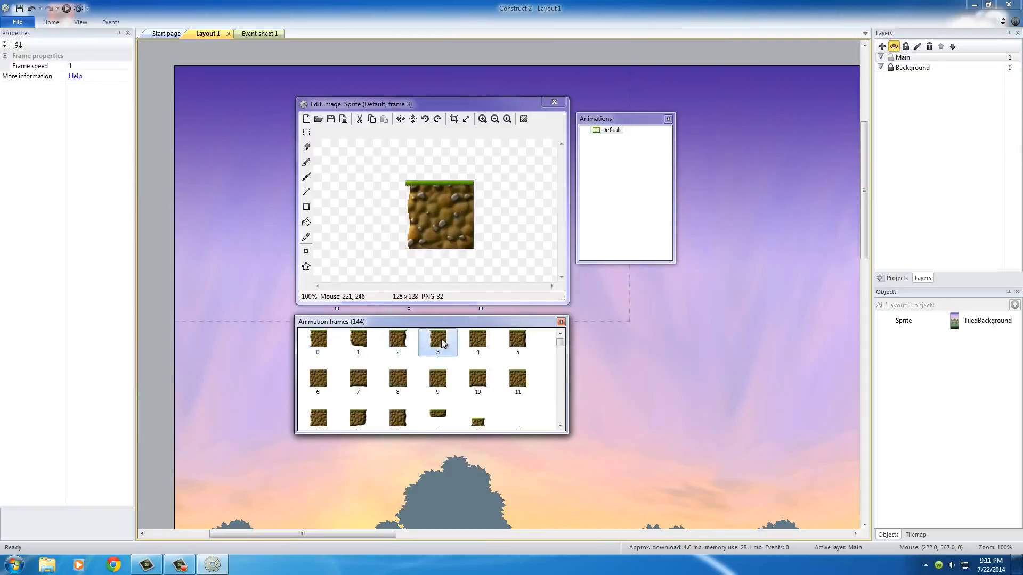
{"action": "scroll", "coordinate": [446, 374], "scroll_direction": "down", "scroll_amount": 5}
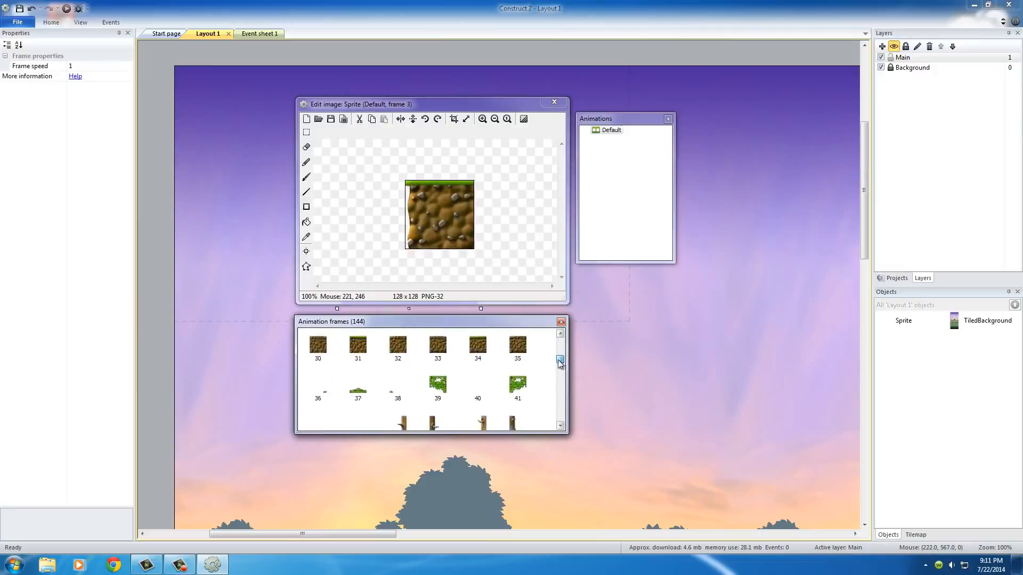
{"action": "left_click", "coordinate": [446, 373]}
{"action": "left_click", "coordinate": [358, 371]}
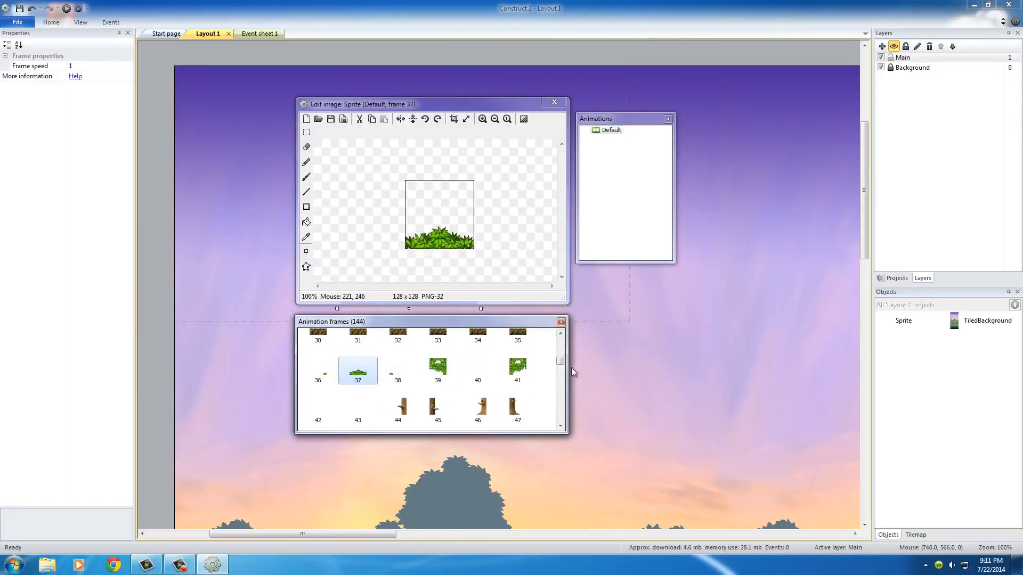
{"action": "left_click_drag", "start_coordinate": [562, 368], "coordinate": [560, 346]}
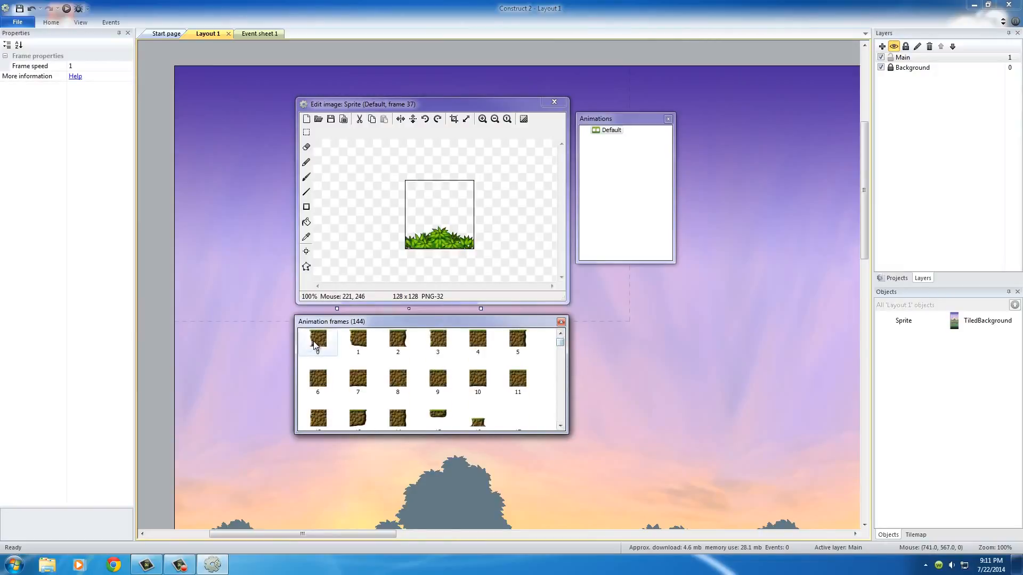
{"action": "left_click", "coordinate": [315, 344]}
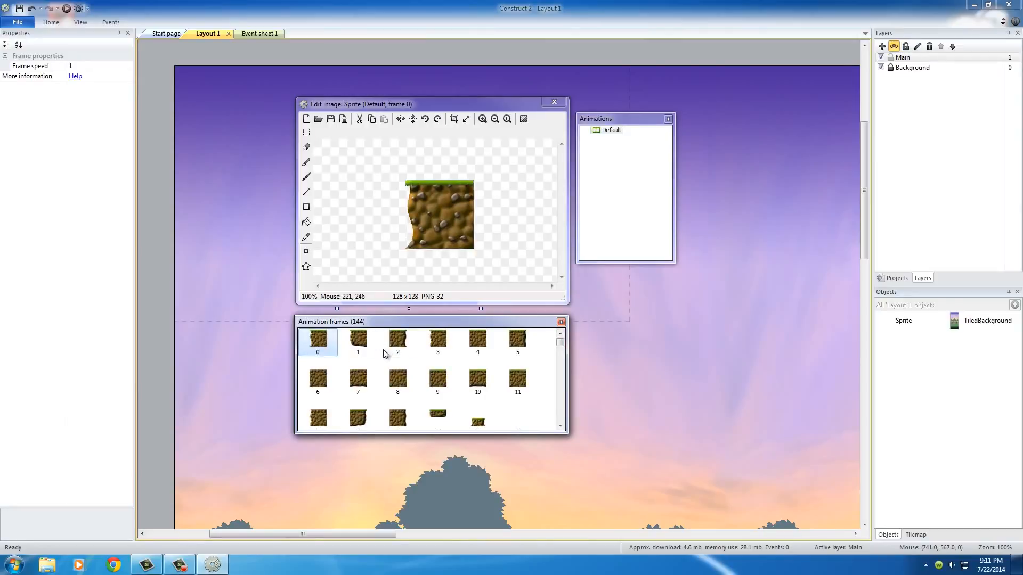